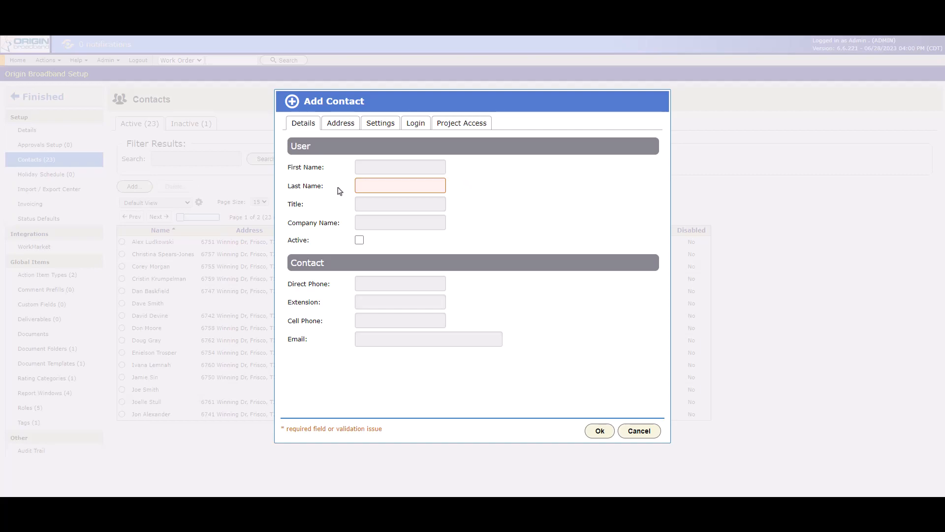
Finish the contact's last name, review the Address, Settings and Login tabs, and save the contact
type("bleson")
left_click(345, 126)
left_click(381, 124)
left_click(415, 124)
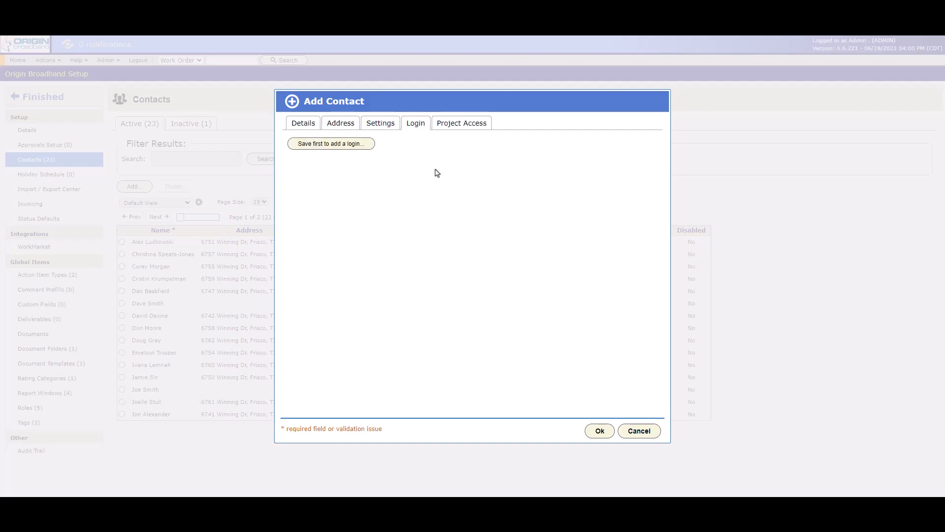
left_click(601, 430)
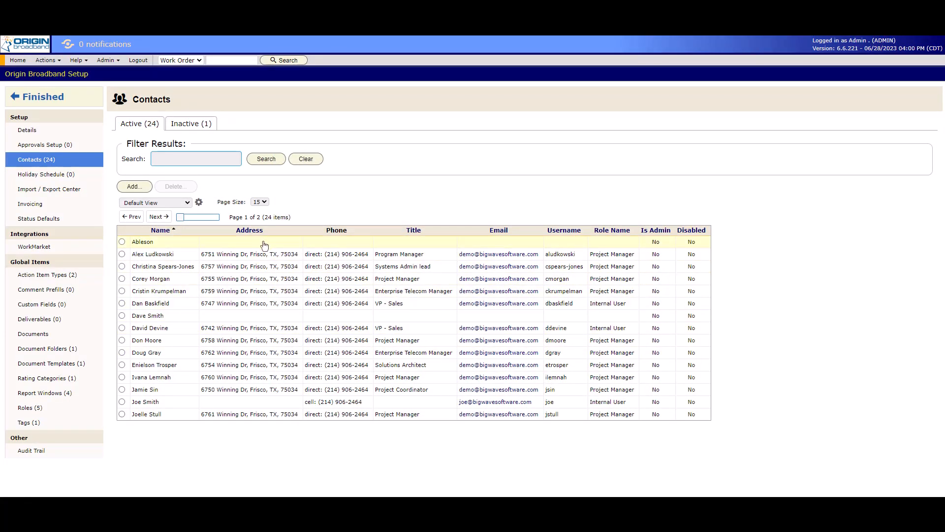
Open the contact for editing and enter its cell phone number on the Details tab
double_click(162, 246)
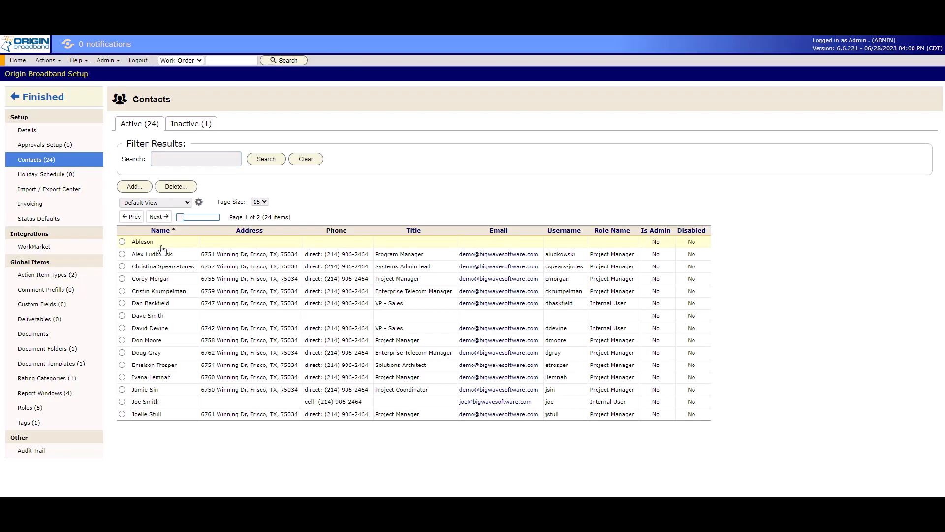
left_click(304, 129)
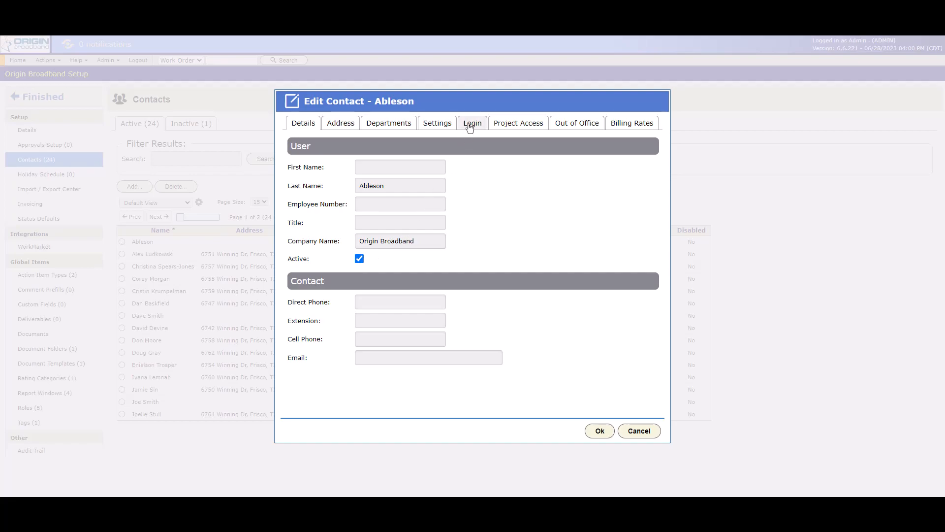
left_click(423, 338)
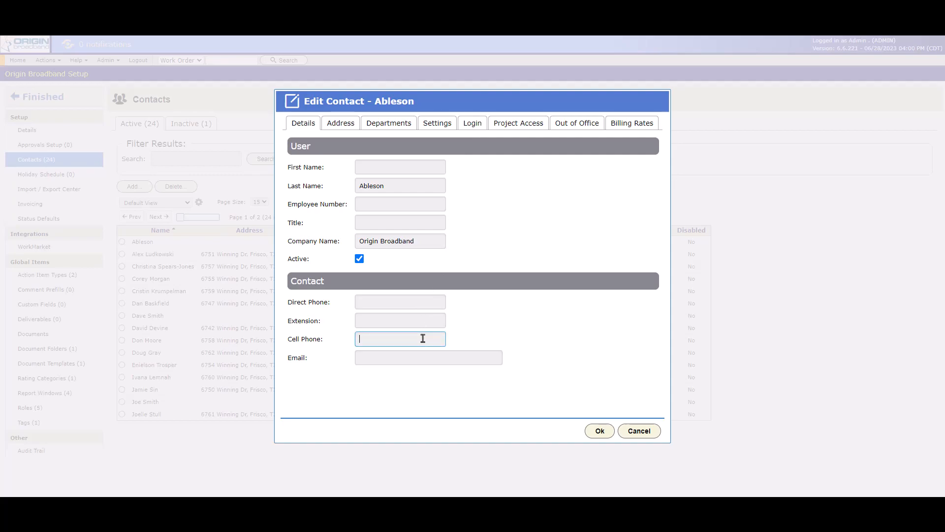
Add the contact's email address, then show the Address fields
key("Tab")
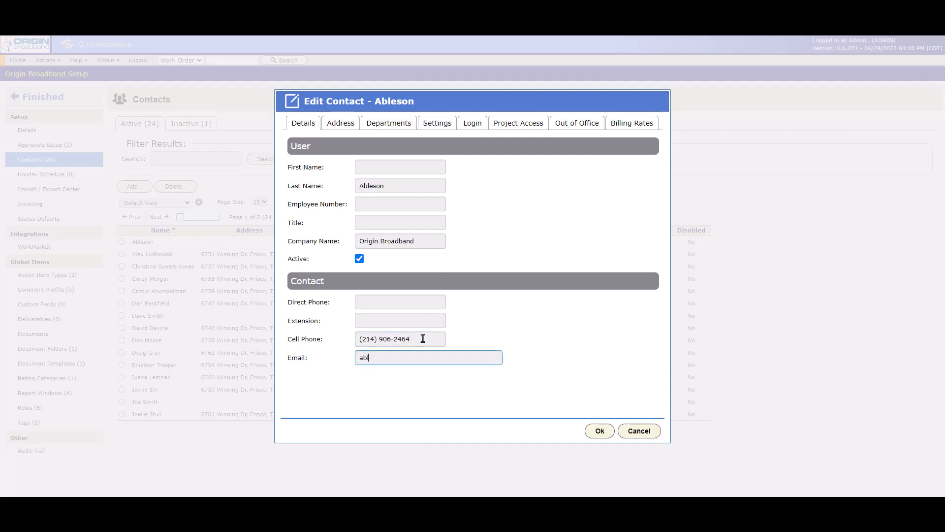
left_click(329, 129)
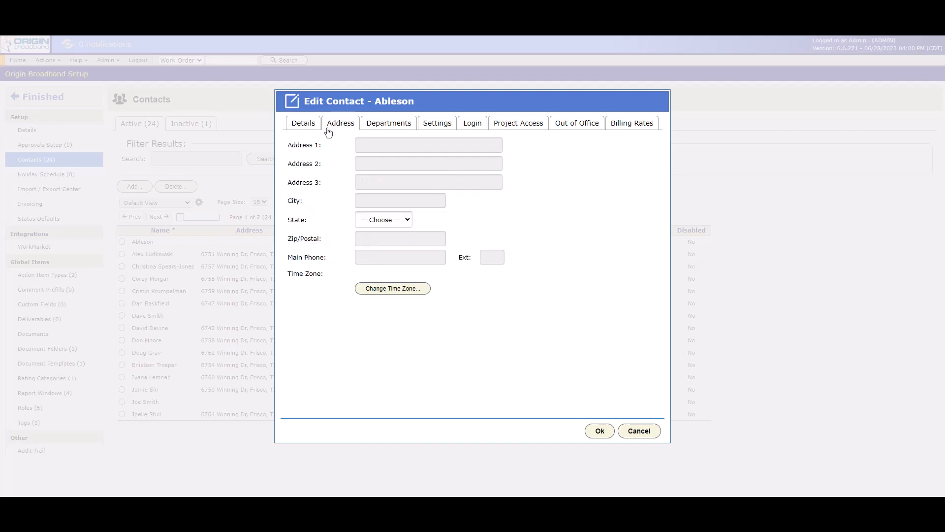
Geocode the contact's zip code and apply the CDT Central Time (US & Canada) time zone
left_click(375, 145)
left_click(378, 165)
left_click(376, 180)
left_click(310, 279)
left_click(370, 291)
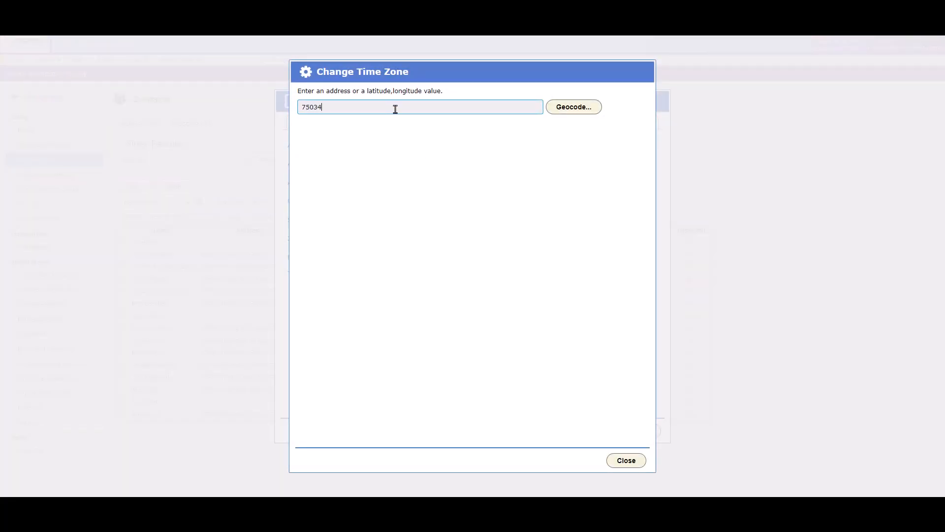
left_click(558, 111)
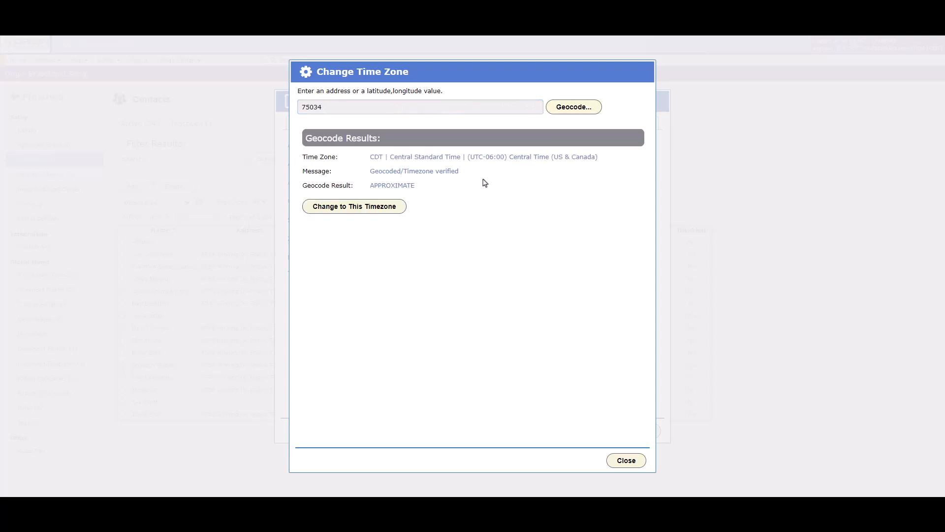
left_click(384, 207)
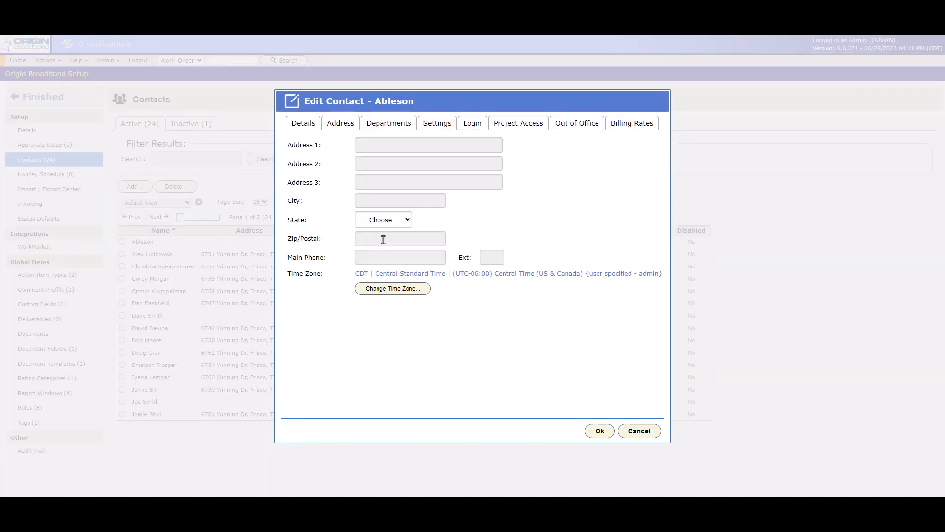
Add the Billing department to the contact on the Departments tab
left_click(389, 125)
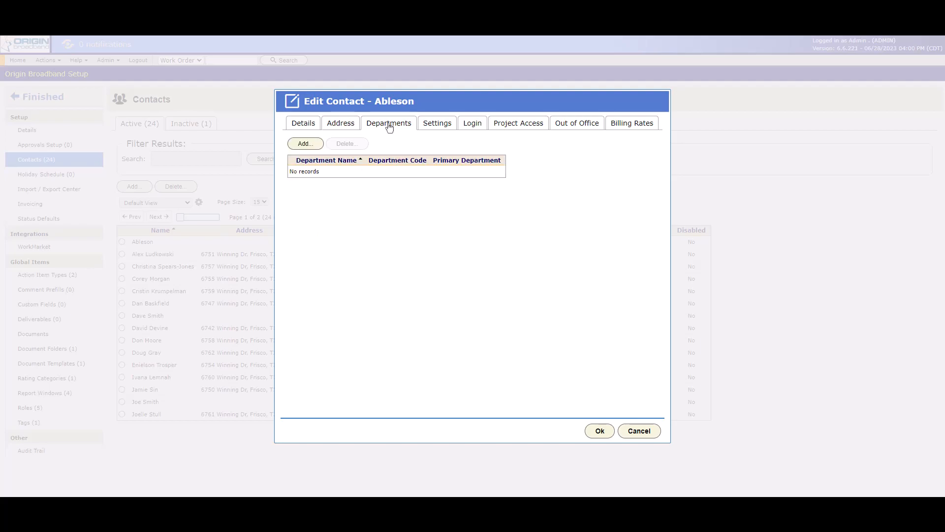
left_click(315, 147)
left_click(422, 249)
left_click(417, 268)
left_click(570, 317)
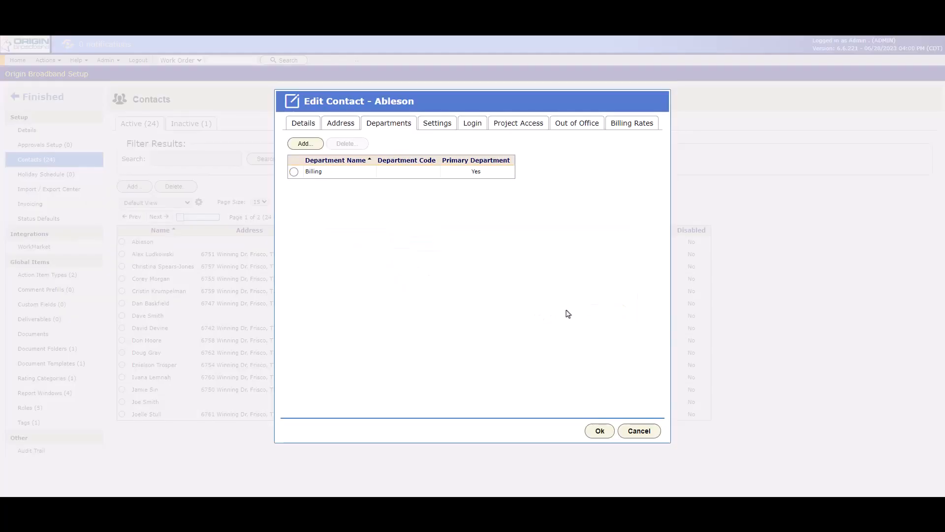
left_click(293, 172)
left_click(343, 144)
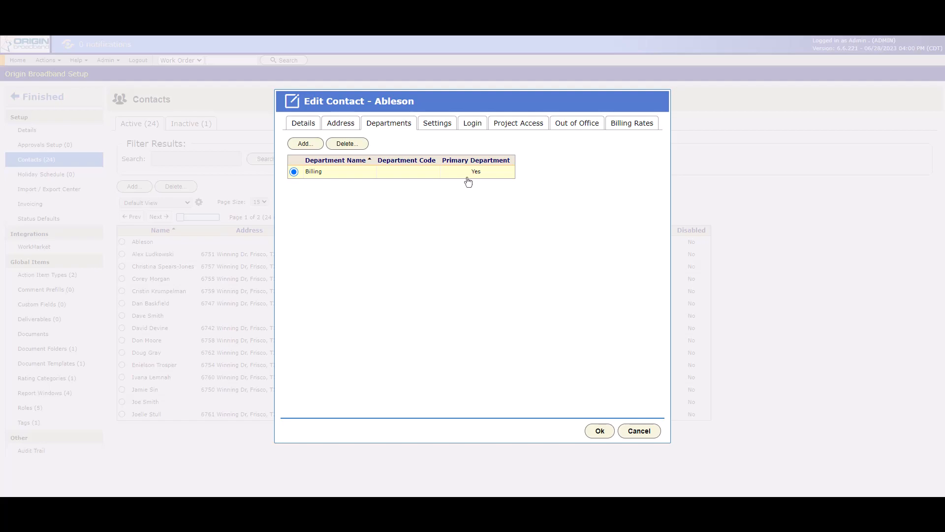
Add the Shipping department and mark it as the primary department
left_click(305, 144)
left_click(396, 243)
left_click(398, 280)
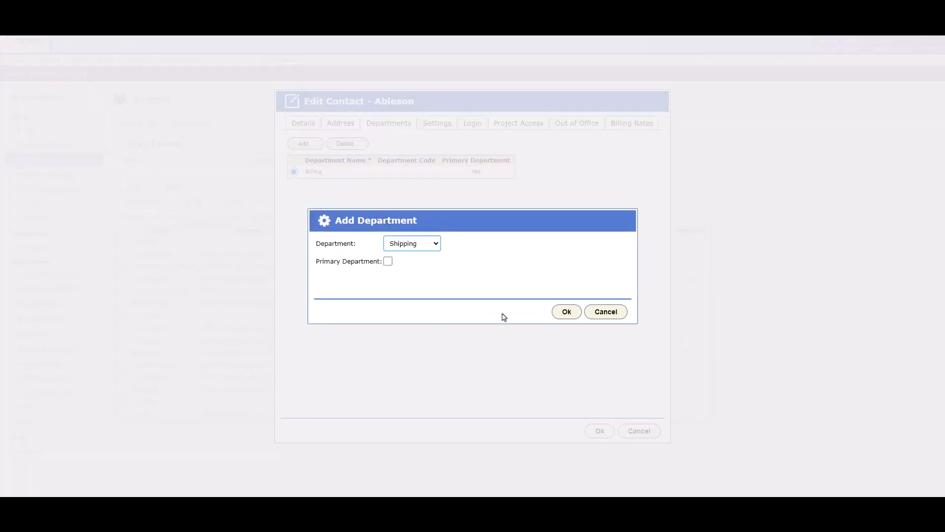
left_click(563, 314)
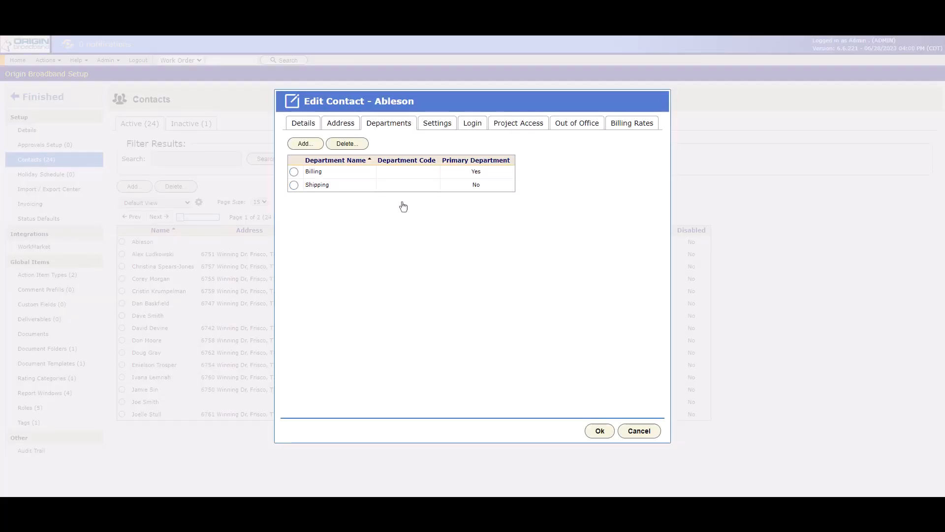
double_click(385, 191)
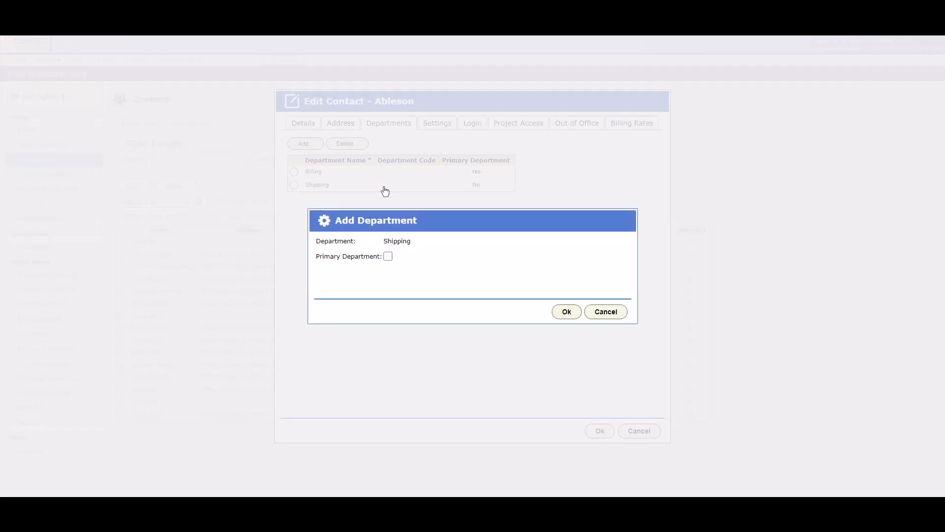
left_click(388, 256)
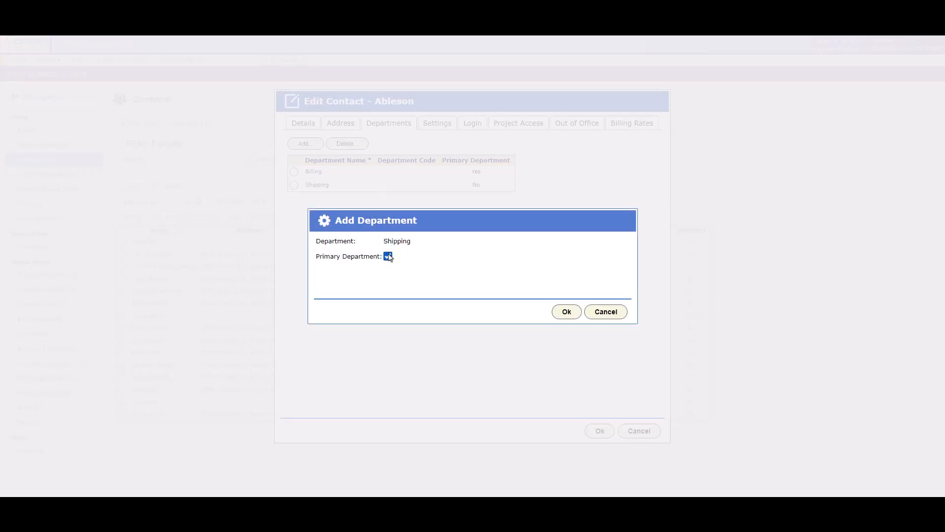
left_click(558, 314)
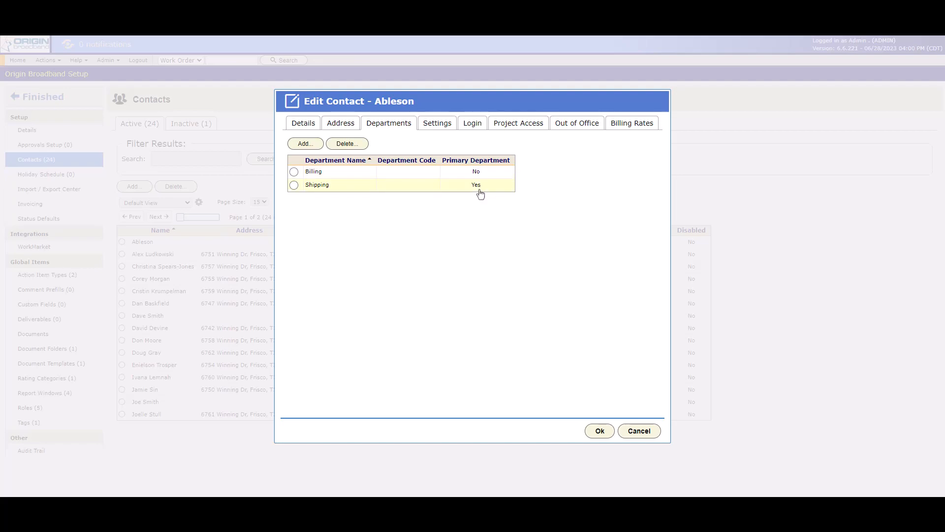
Keep Manage - Projects as the opening view and leave Show On Resource Calendar unchecked
left_click(438, 125)
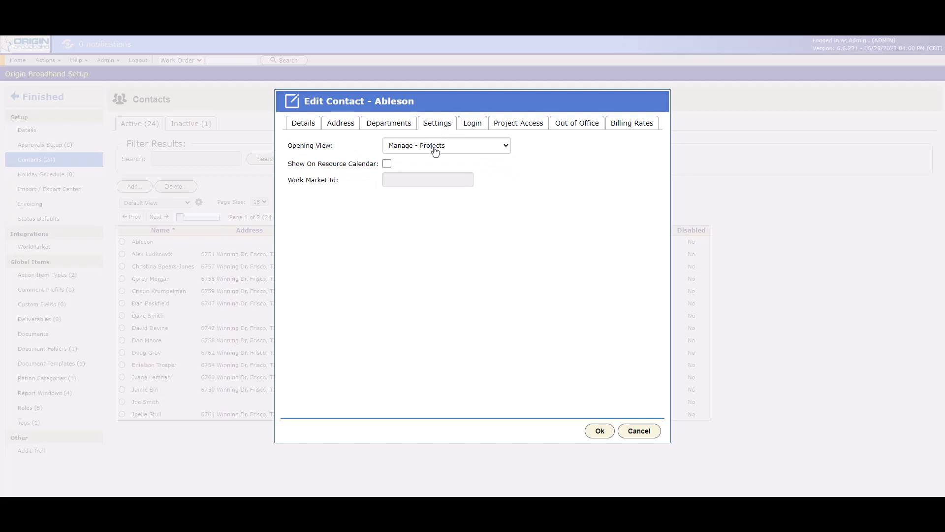
left_click(434, 147)
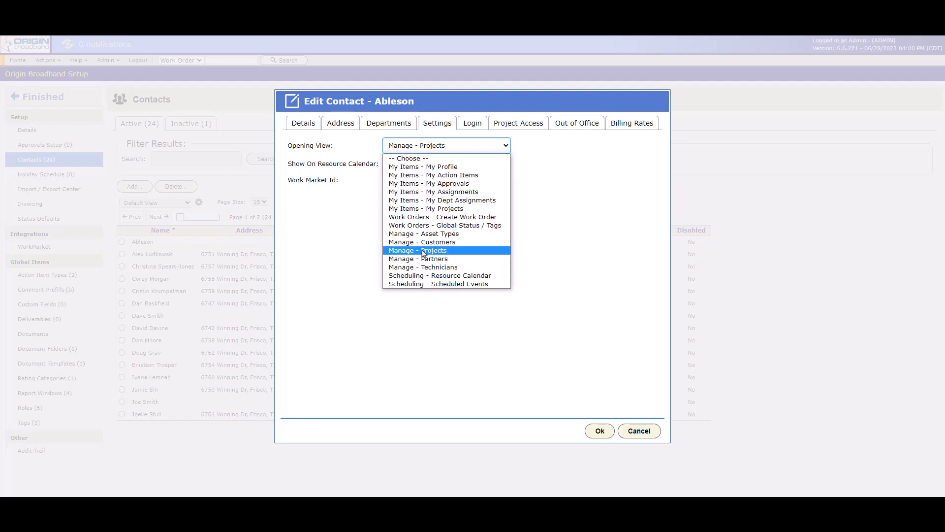
left_click(566, 186)
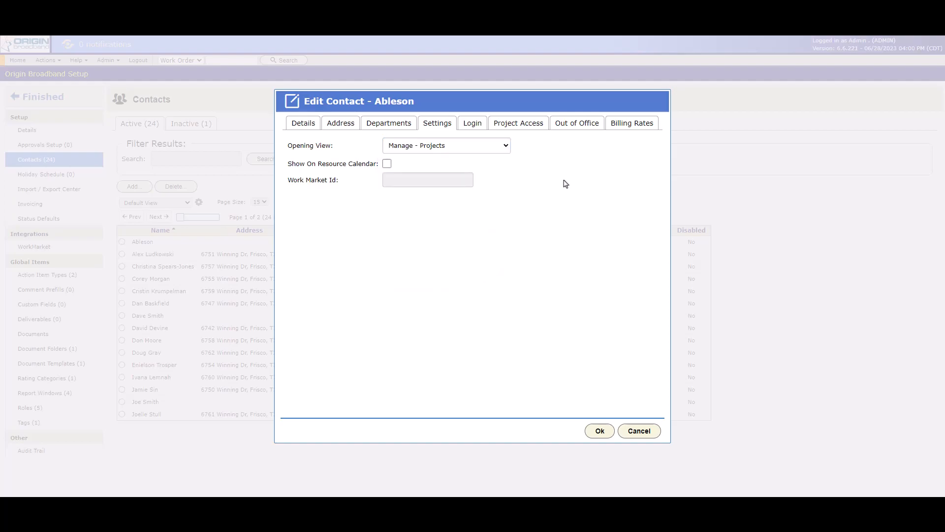
left_click(388, 165)
left_click(387, 166)
Start a login for the contact with a user name, the Internal User role and a password
left_click(473, 128)
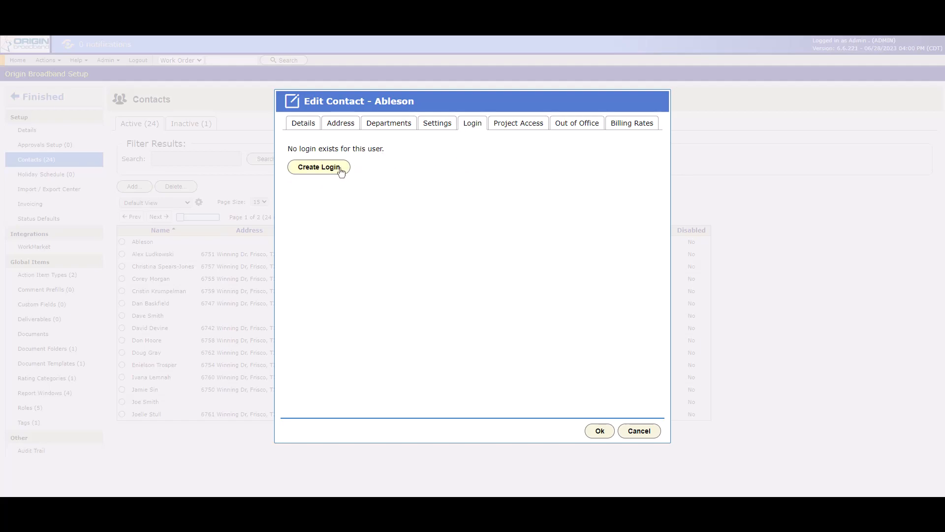
left_click(341, 169)
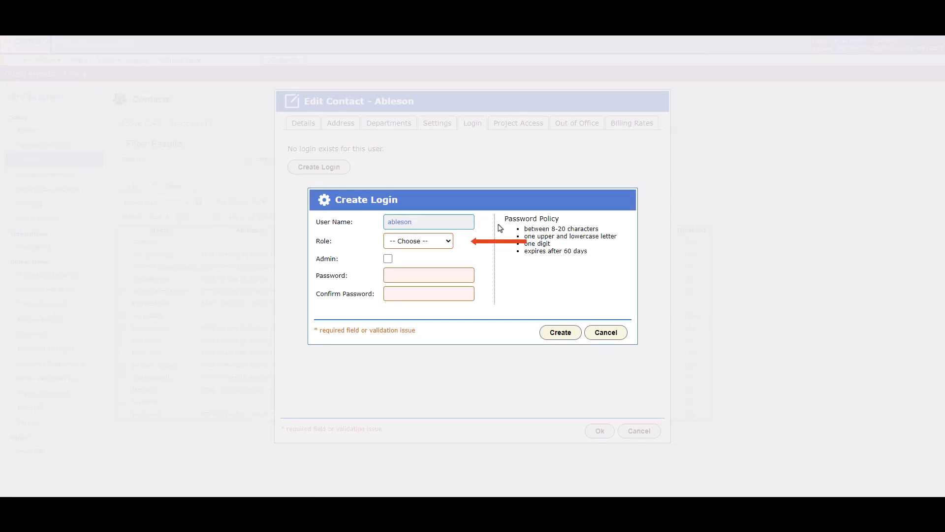
left_click(435, 242)
left_click(421, 268)
left_click(427, 277)
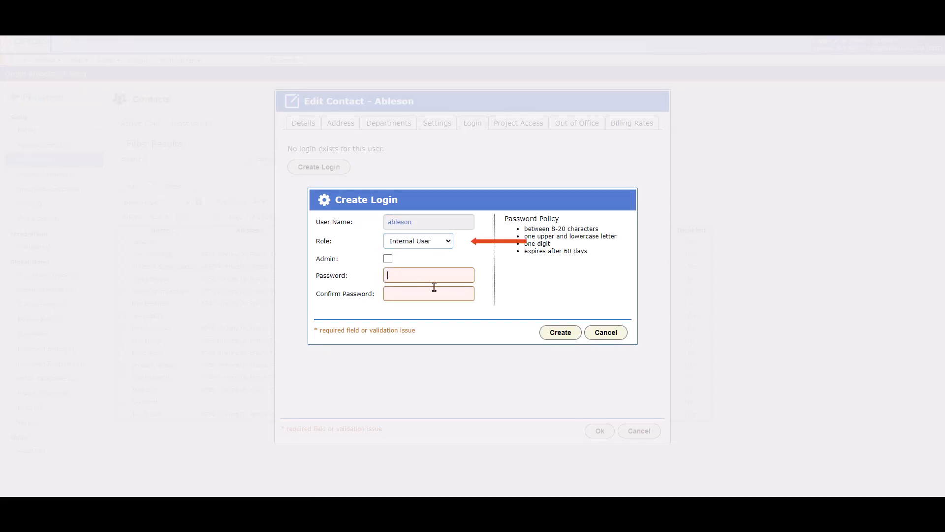
type("••••••••••")
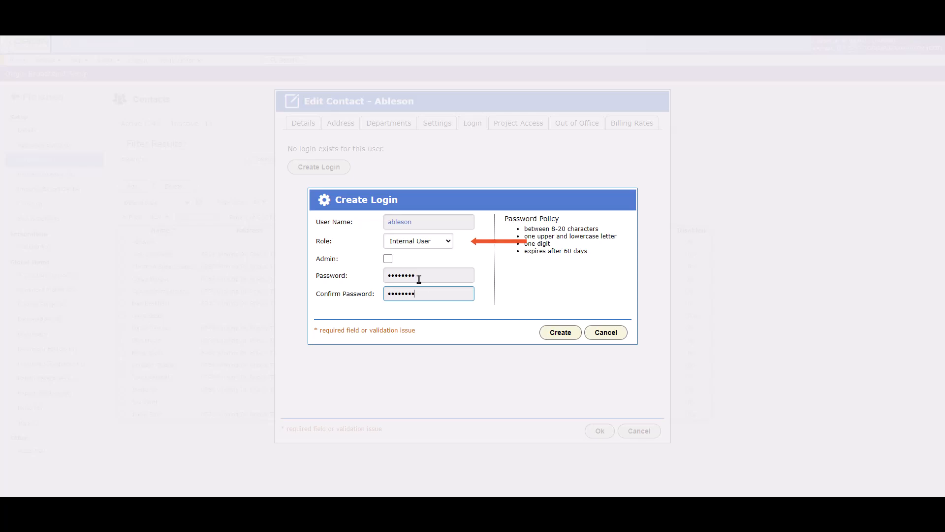
Create the login without admin rights, confirm it, and view its Project Access settings
left_click(388, 260)
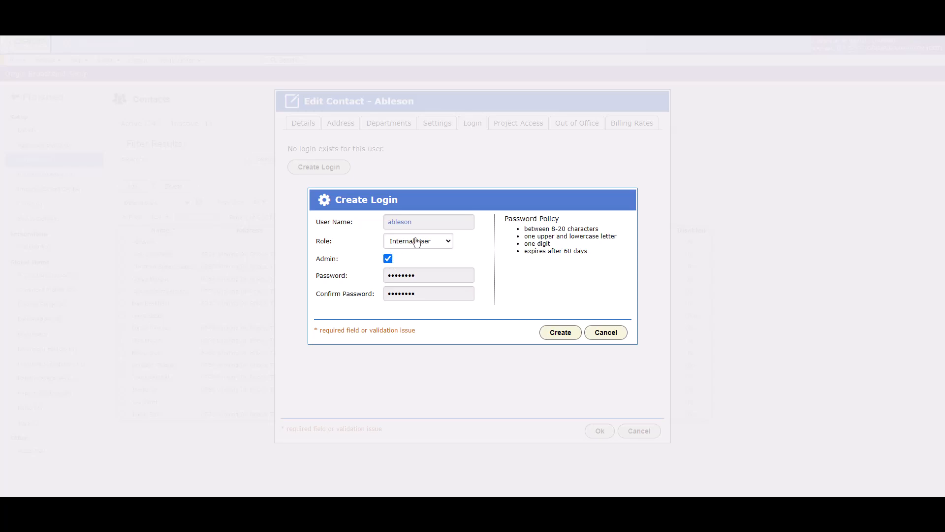
left_click(389, 259)
left_click(542, 336)
left_click(496, 281)
left_click(500, 127)
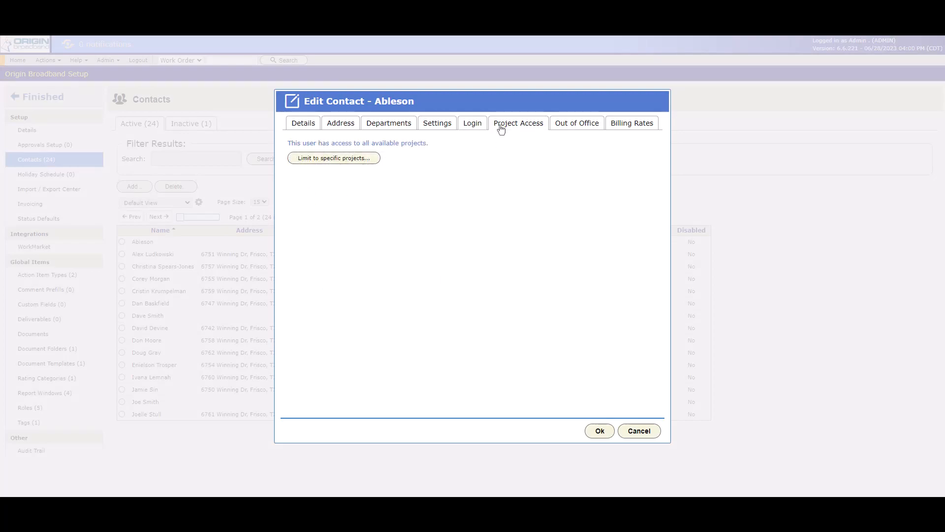
left_click(371, 163)
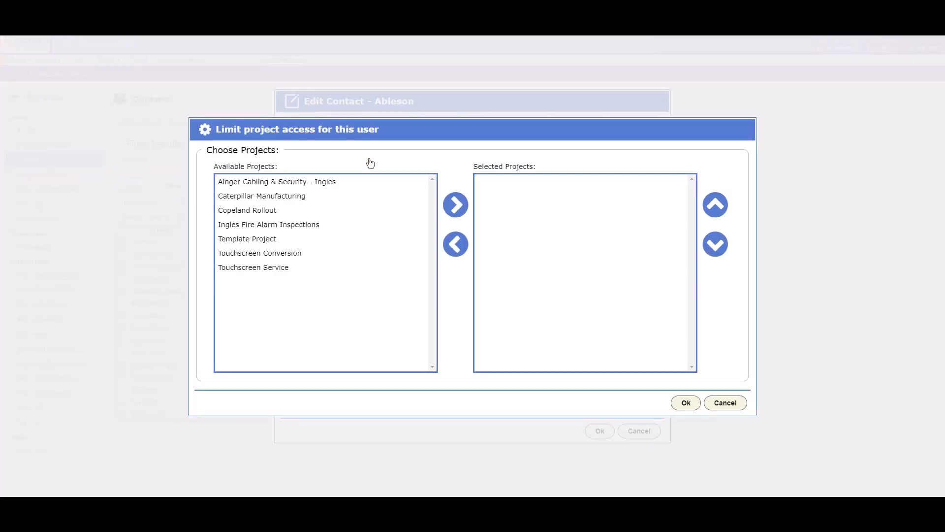
left_click(320, 253)
left_click(456, 205)
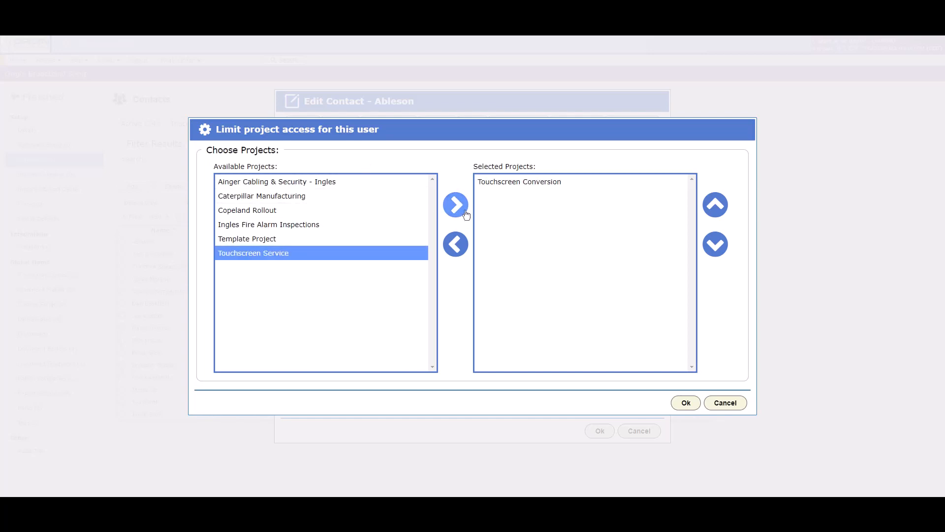
left_click(465, 214)
left_click(464, 213)
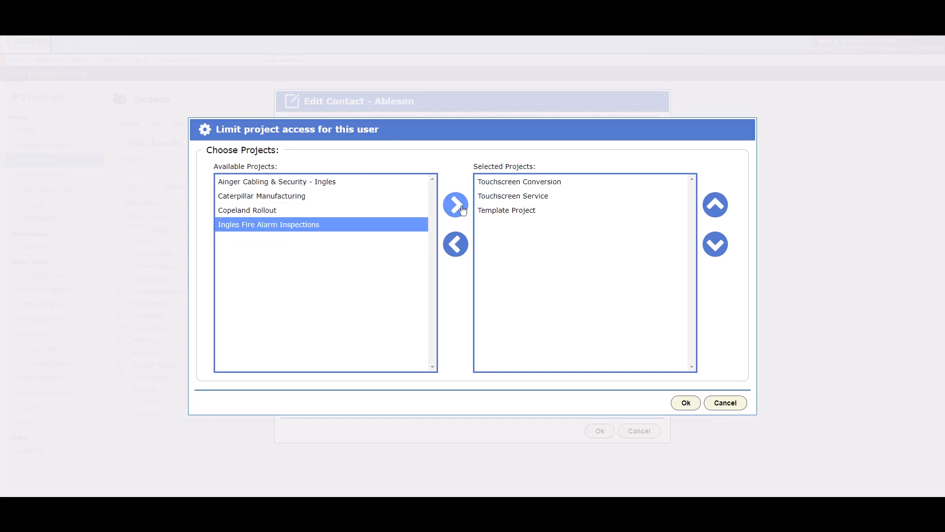
left_click(725, 403)
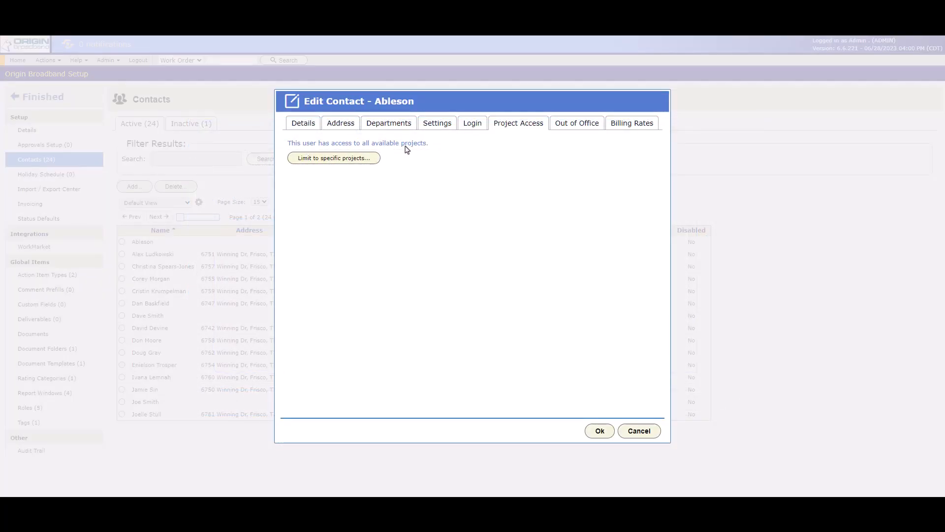
left_click(578, 130)
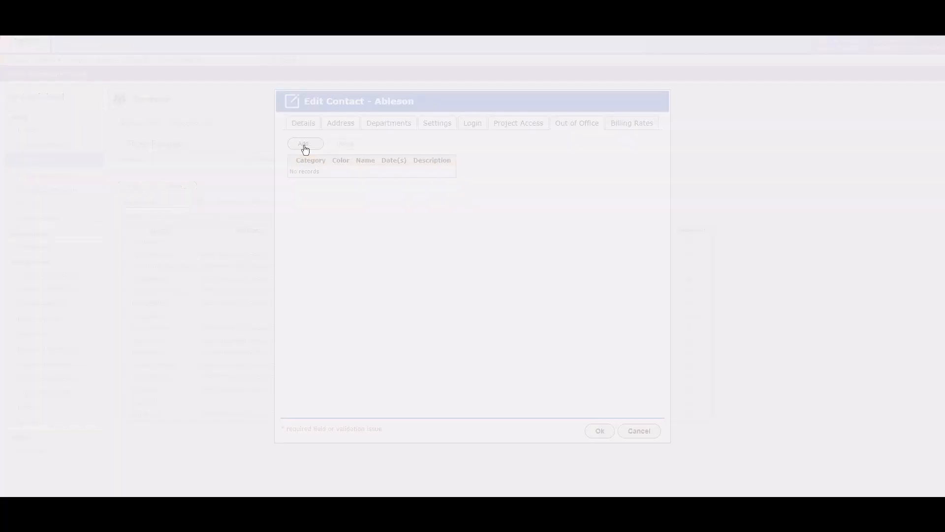
Add a 'Vacation' out-of-office event, category Vacation, 06/28/2023 to 07/02/2023, then view Billing Rates
left_click(305, 144)
type("Vacation")
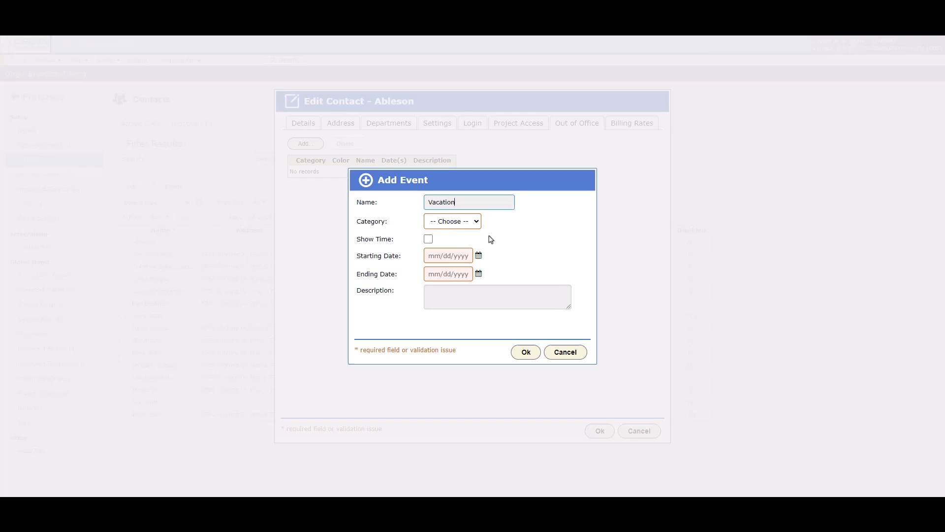
left_click(463, 222)
left_click(465, 242)
left_click(464, 255)
type("t")
left_click(453, 277)
type("t++++")
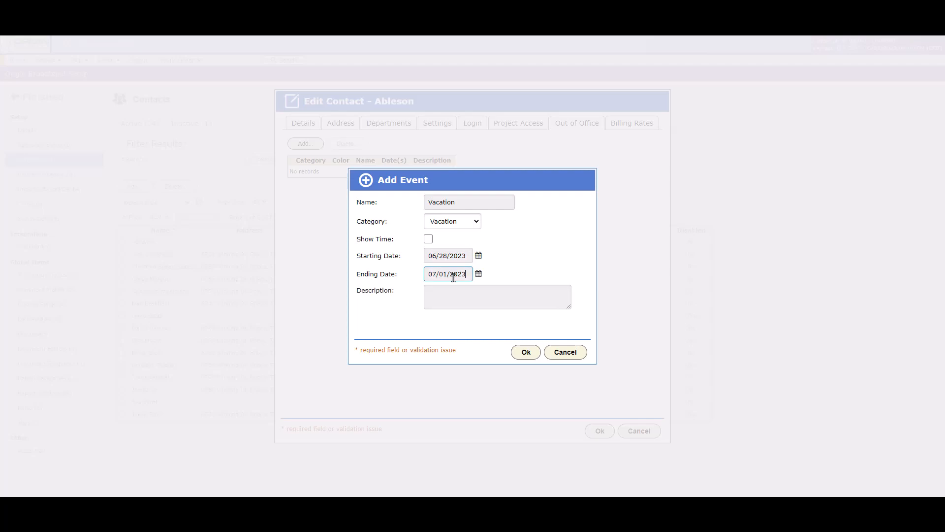
left_click(525, 353)
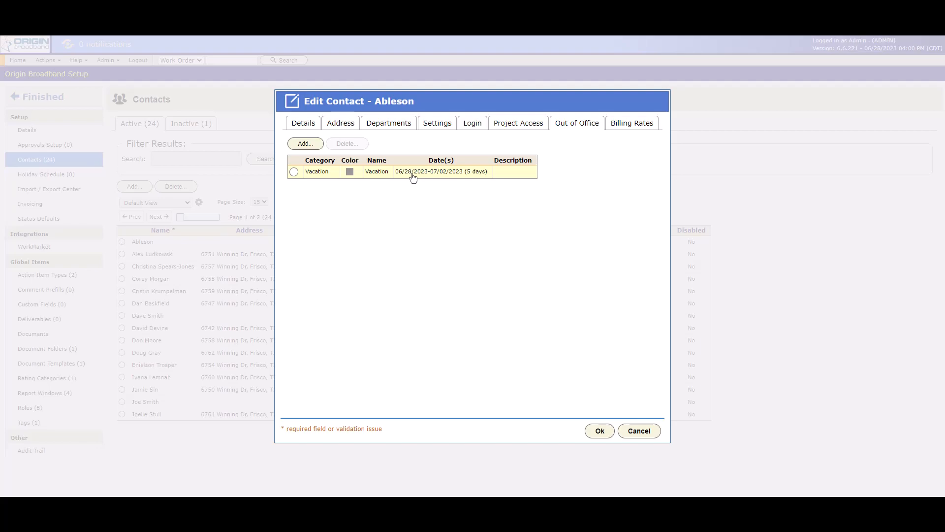
left_click(632, 129)
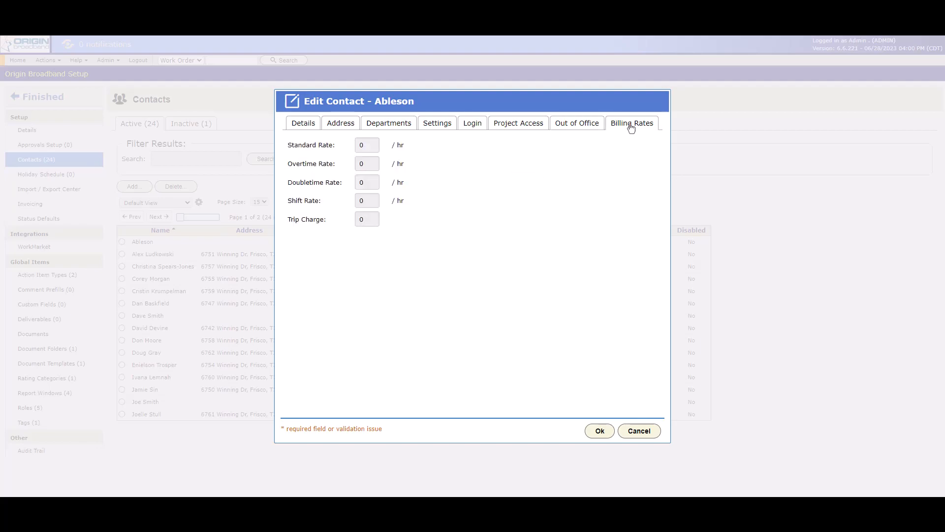